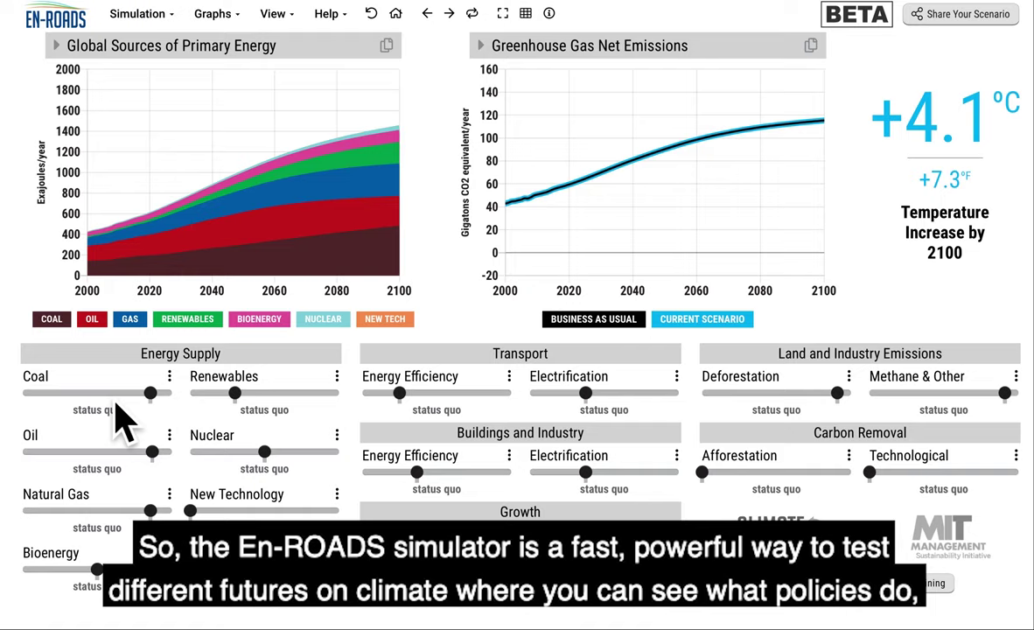
- Try very high coal and oil taxes plus high transport efficiency, replay, then reset all policies
click(86, 393)
click(105, 452)
click(472, 393)
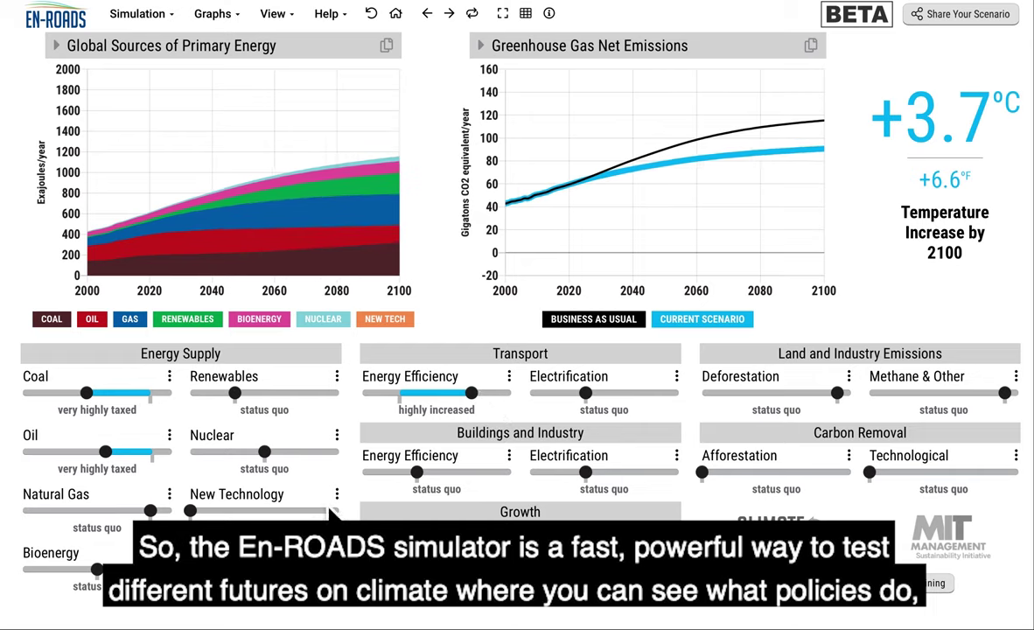
click(475, 19)
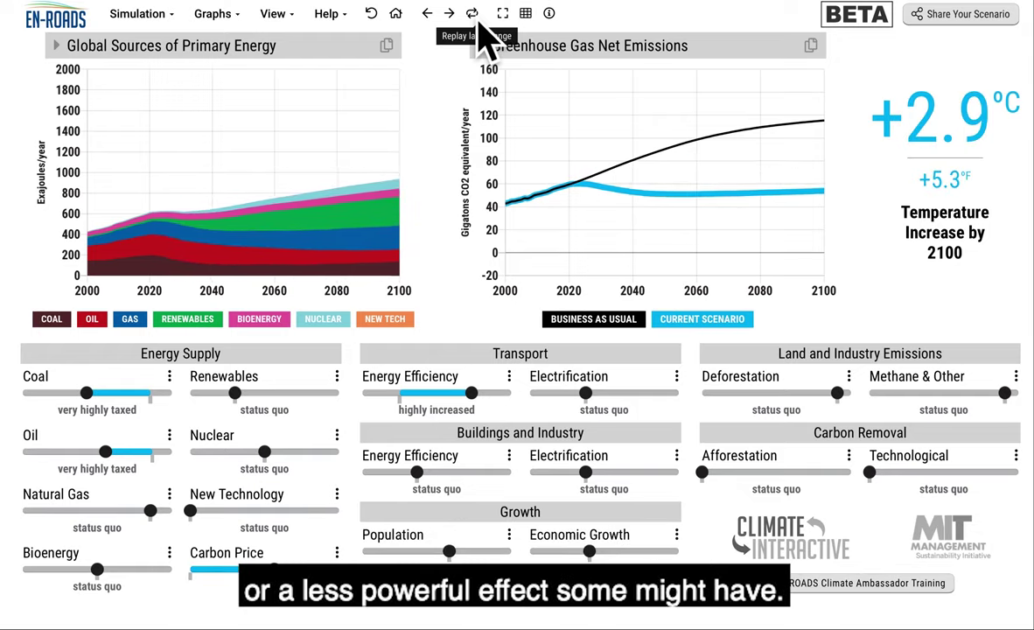
click(388, 26)
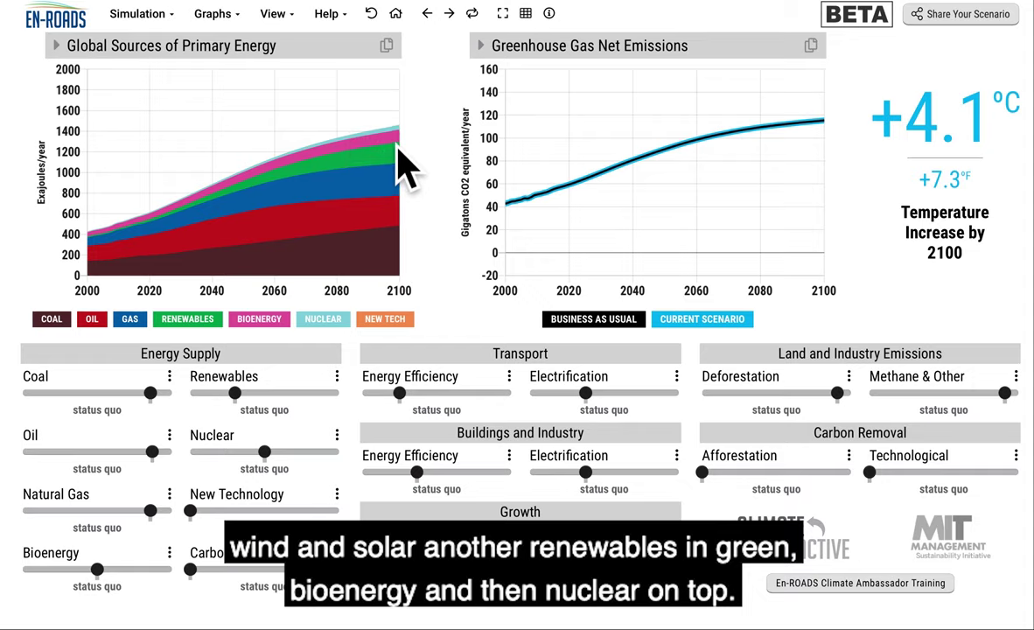
- Open the Coal detailed settings and scroll down to 'Stop building new coal infrastructure'
mouse_move(393, 140)
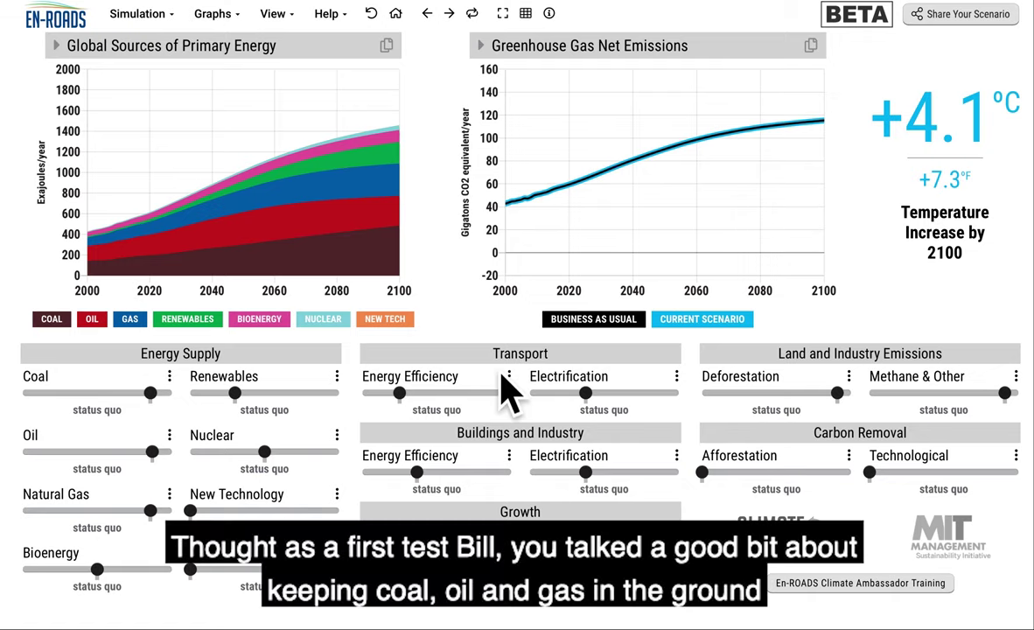
click(169, 376)
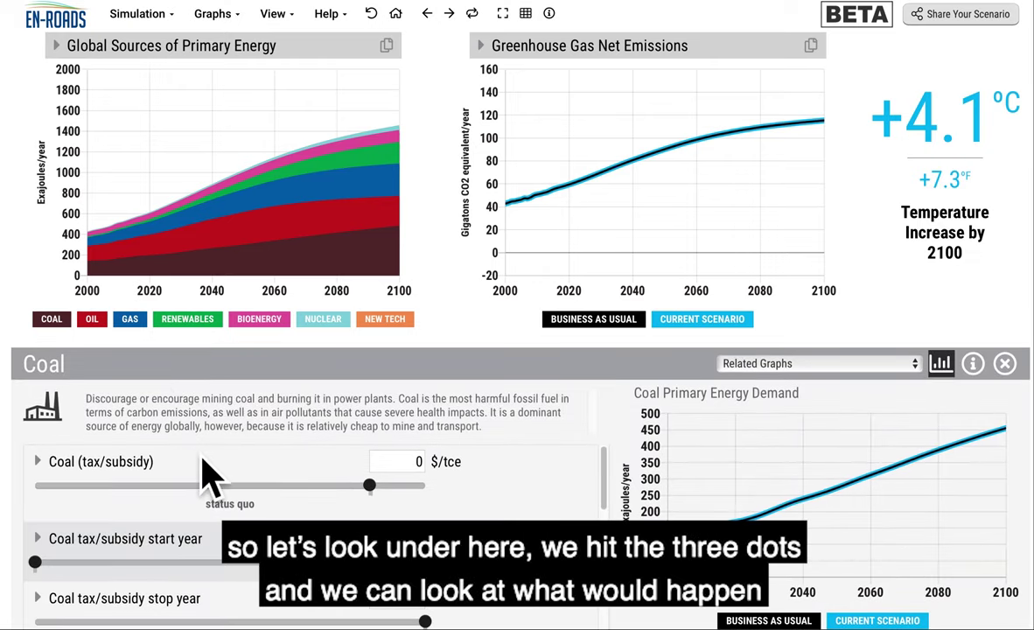
scroll(210, 477, down, 5)
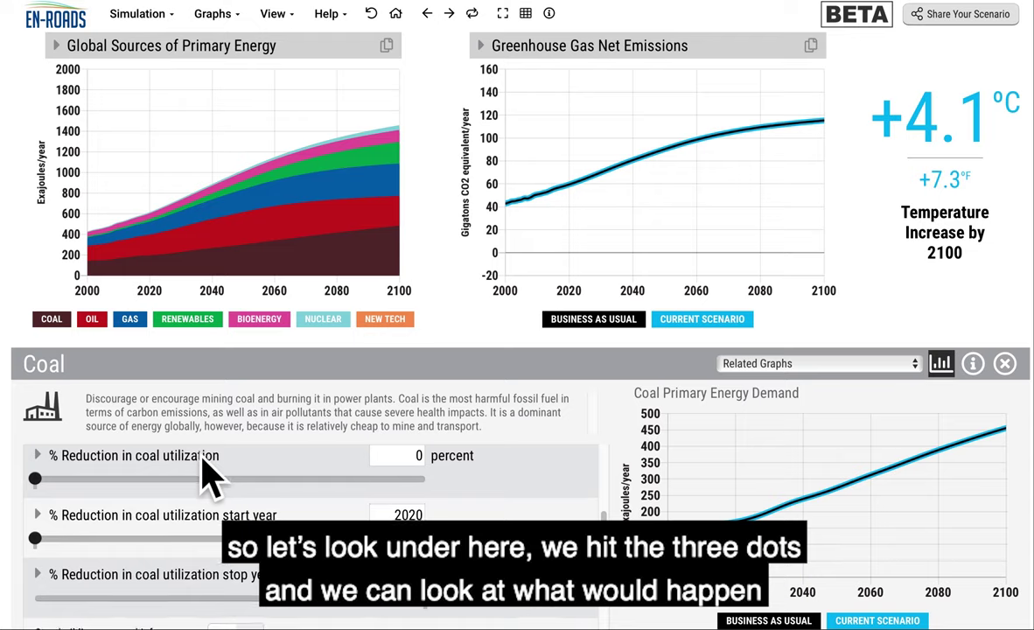
scroll(210, 477, down, 3)
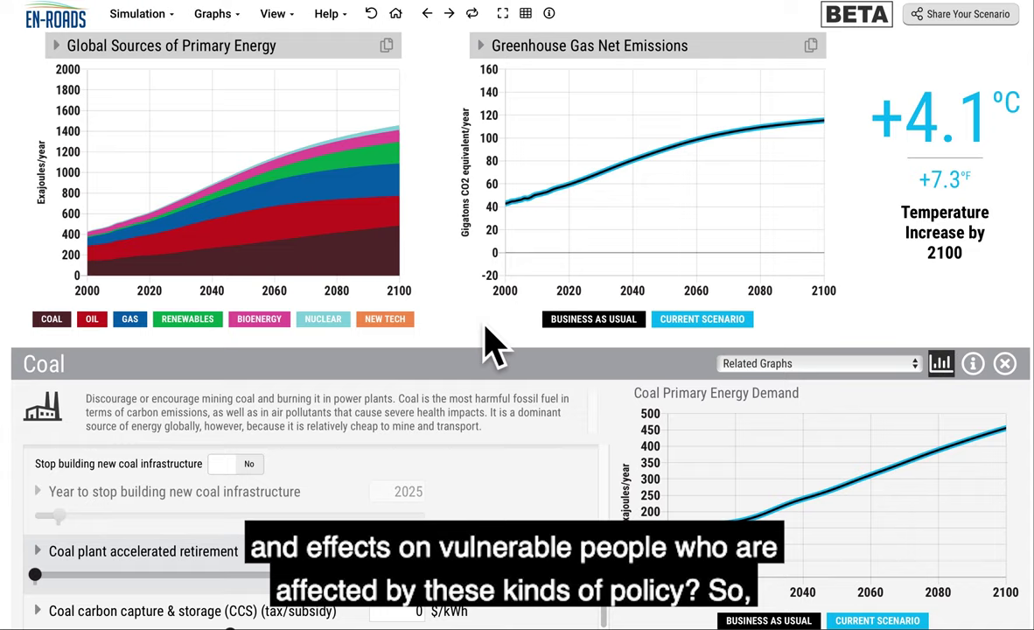
- Set 'Stop building new coal infrastructure' to Yes and replay, lowering 2100 warming to +3.6°C
click(223, 472)
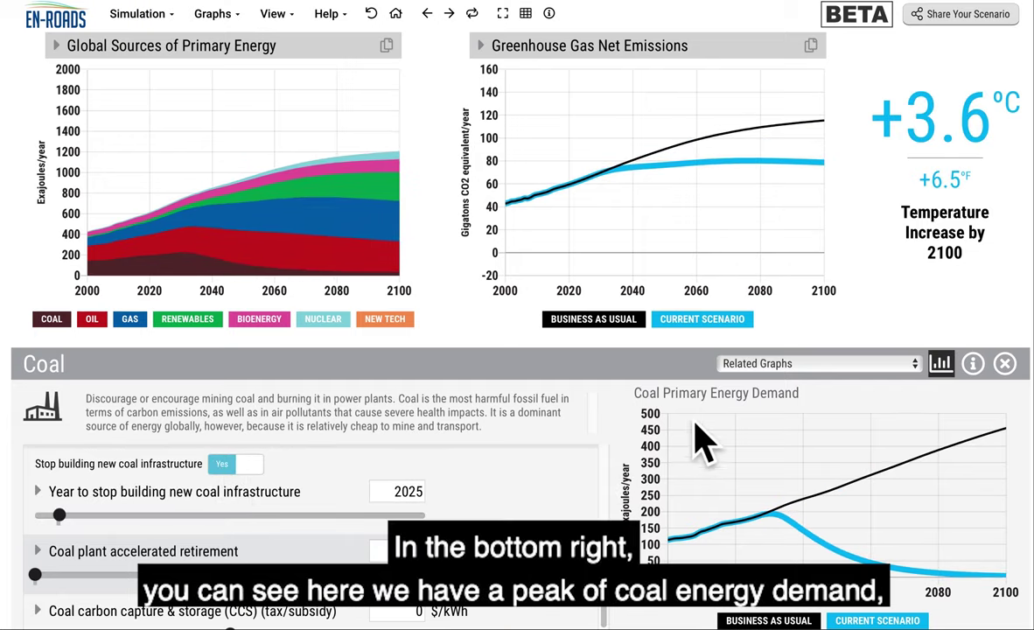
mouse_move(753, 530)
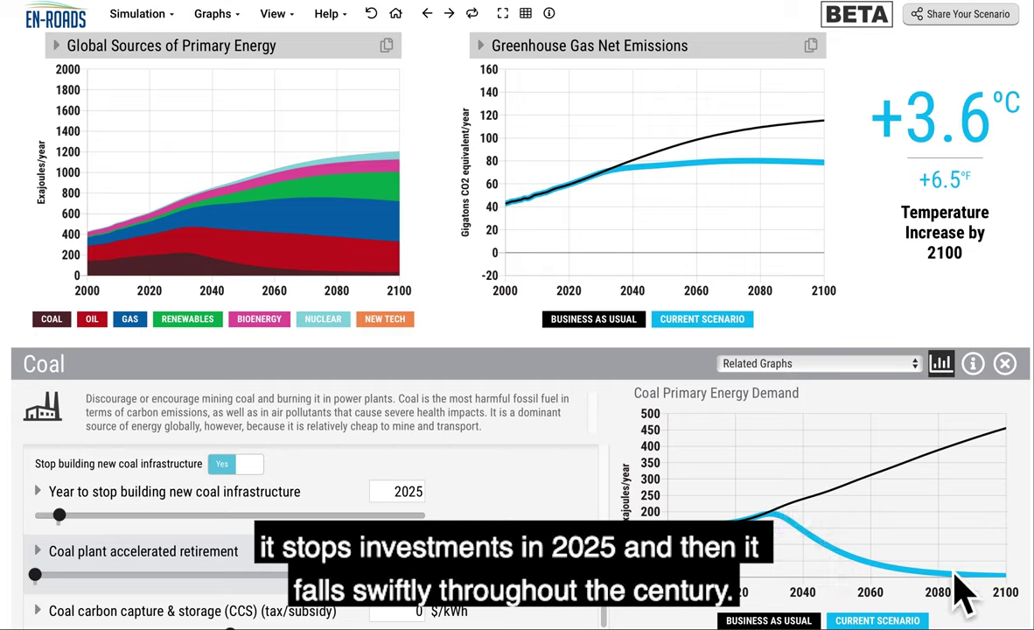
click(478, 24)
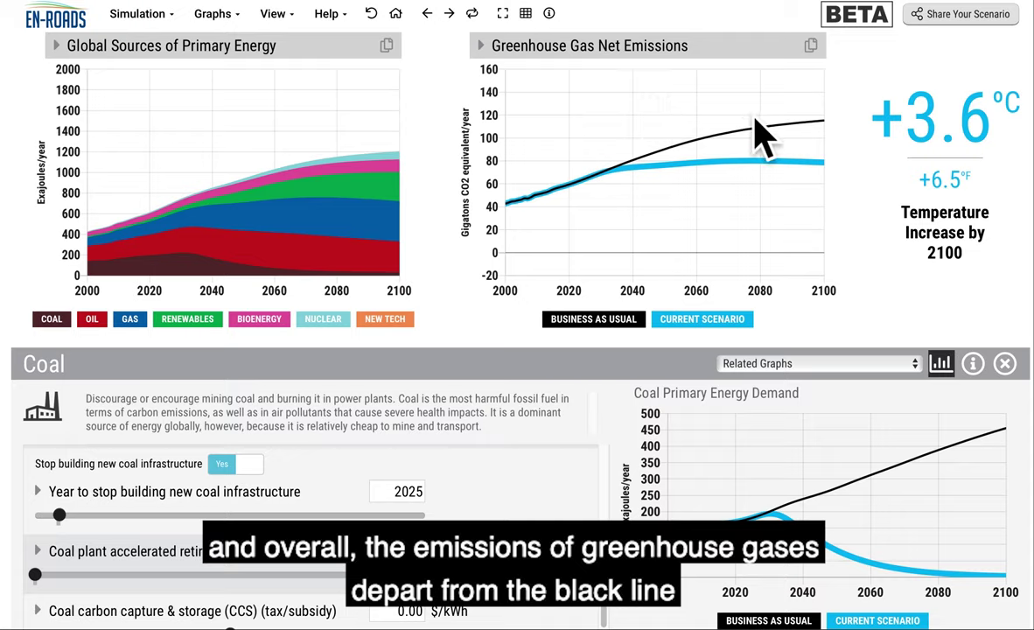
- Replay the stop-new-coal change repeatedly to watch coal shrink while gas, renewables and nuclear grow
click(480, 26)
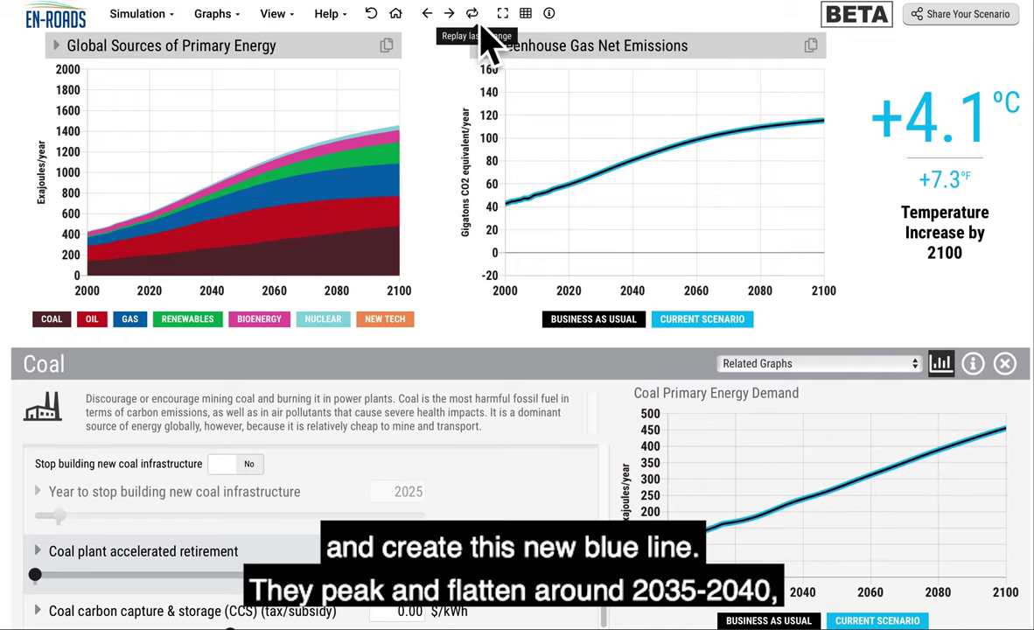
click(481, 26)
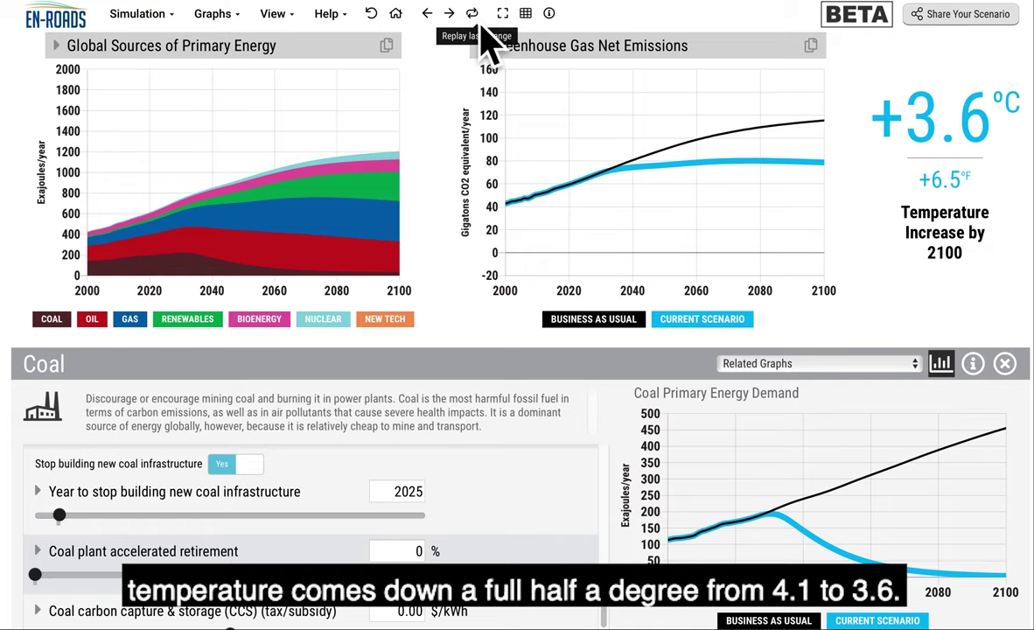
click(481, 26)
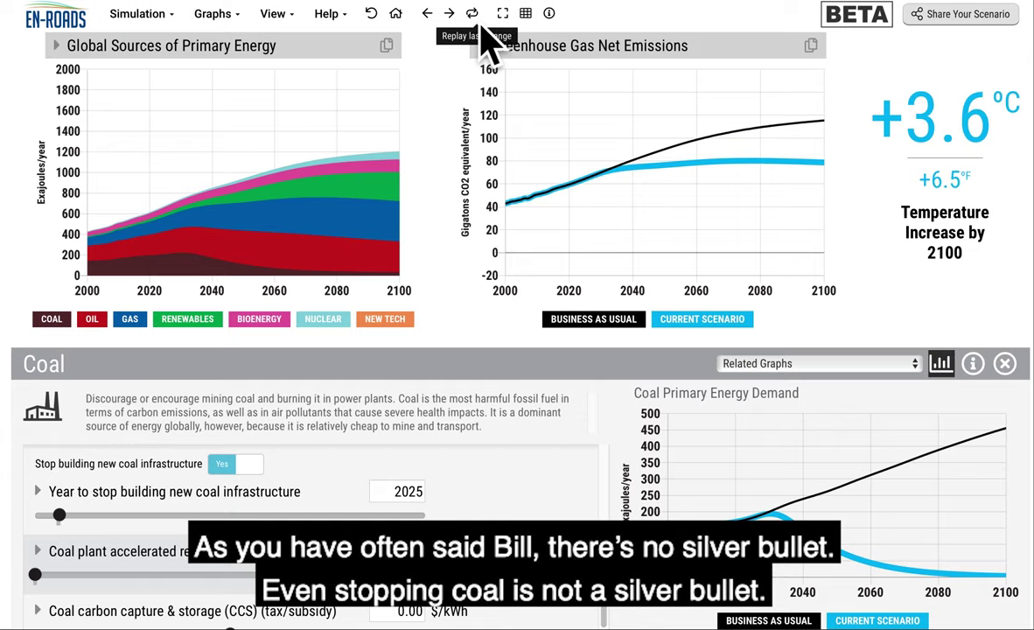
click(481, 26)
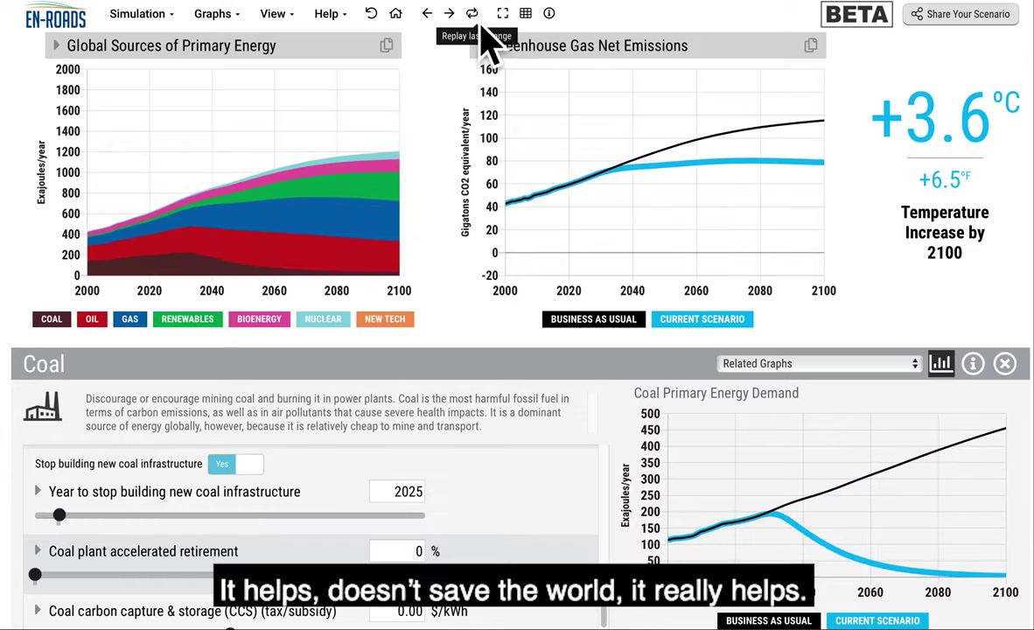
click(481, 26)
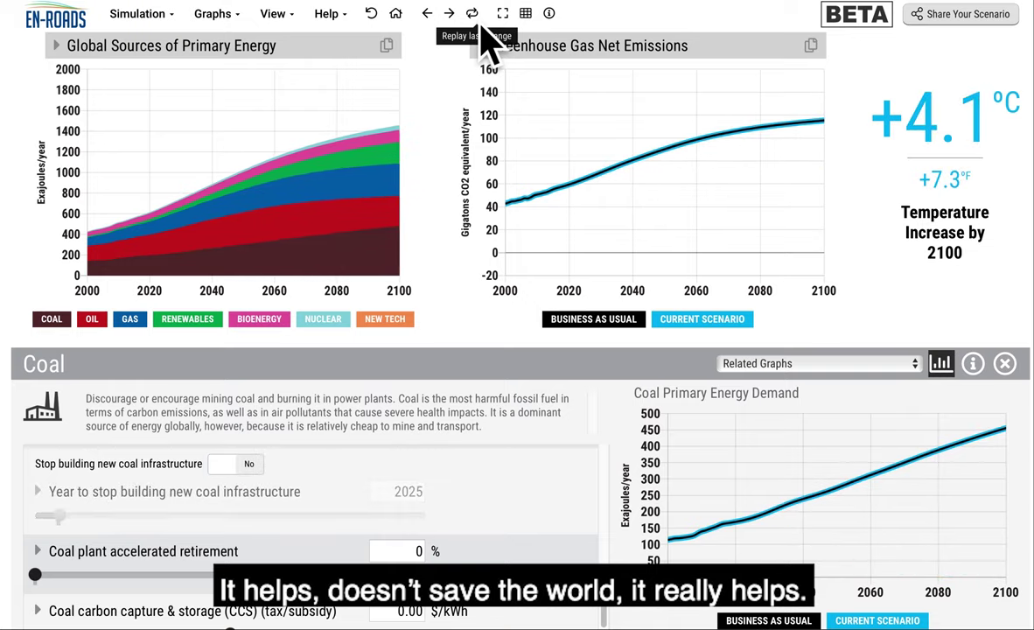
click(480, 26)
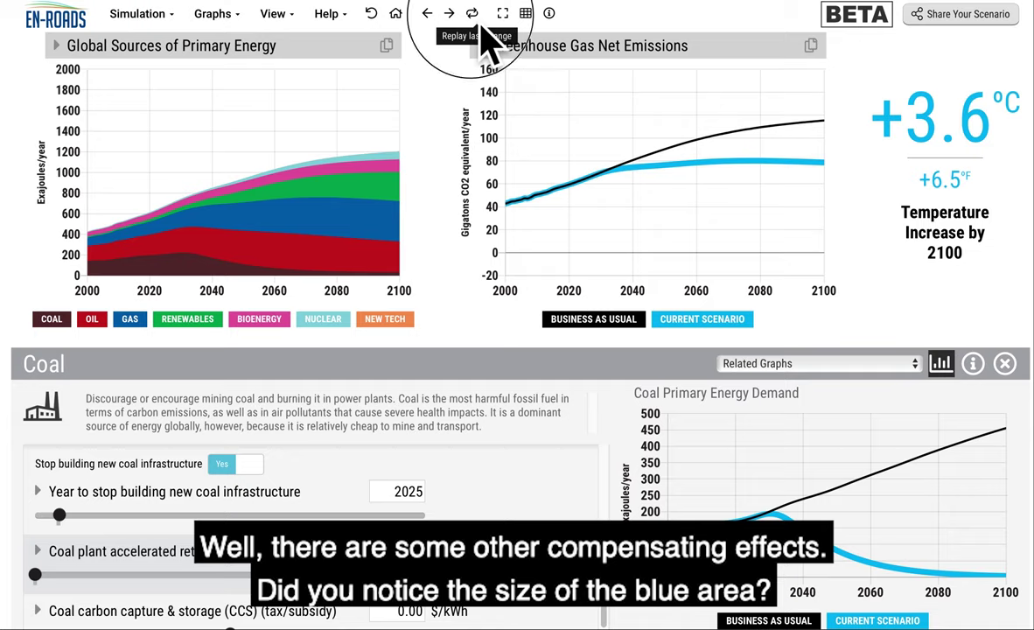
click(481, 30)
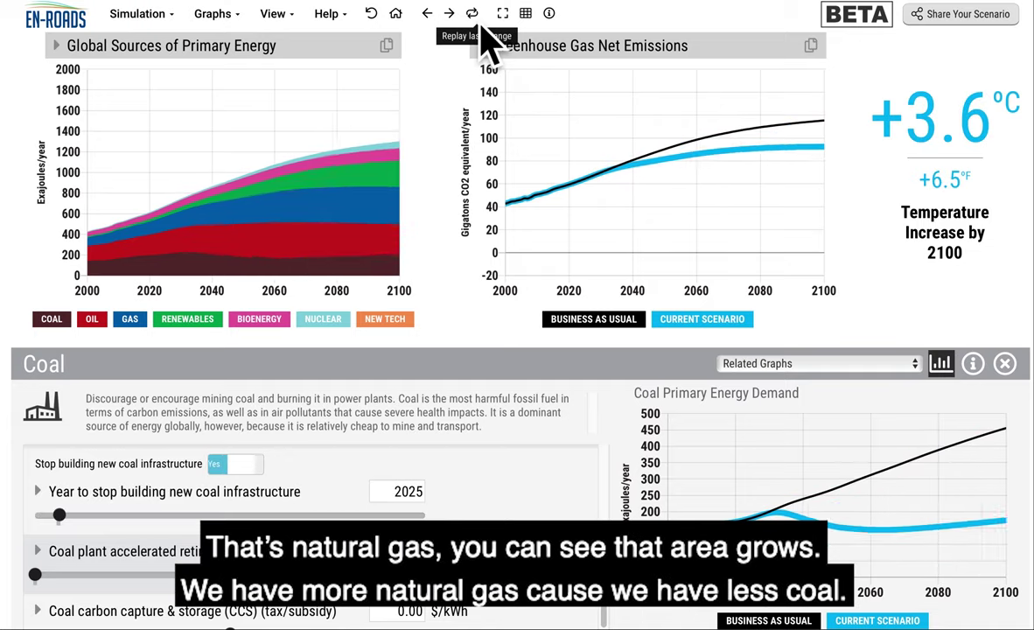
click(481, 28)
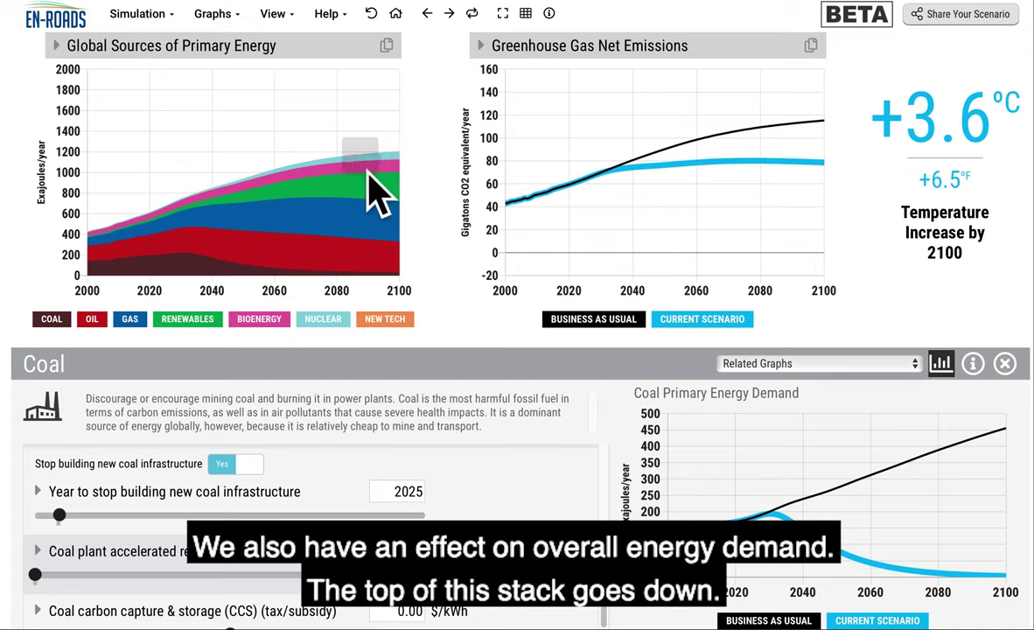
- Enlarge the Cost of Energy graph from the mini graphs and close the Coal details
click(526, 14)
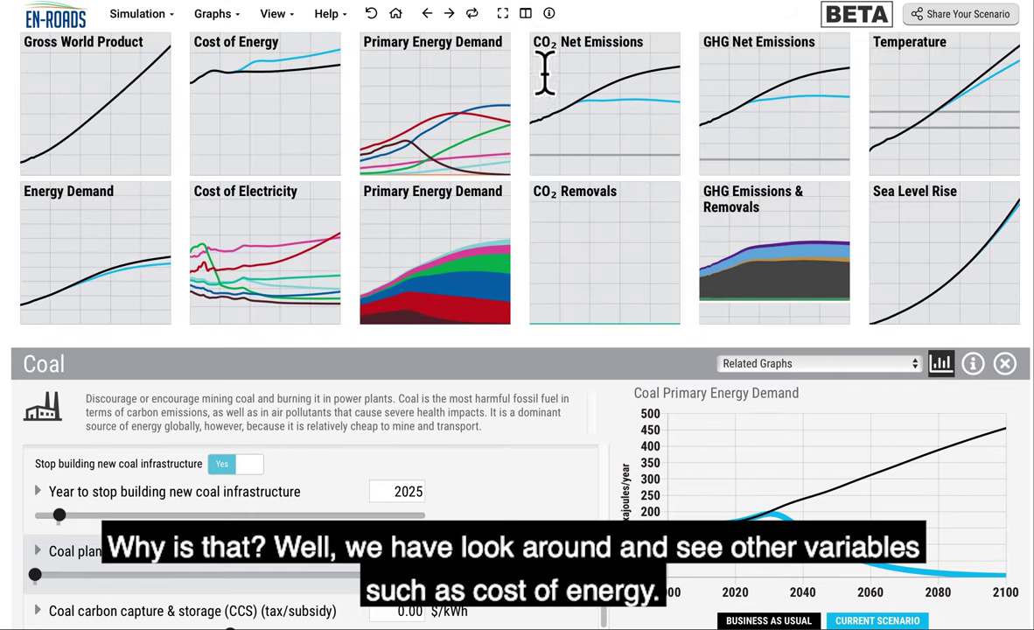
click(217, 133)
click(226, 151)
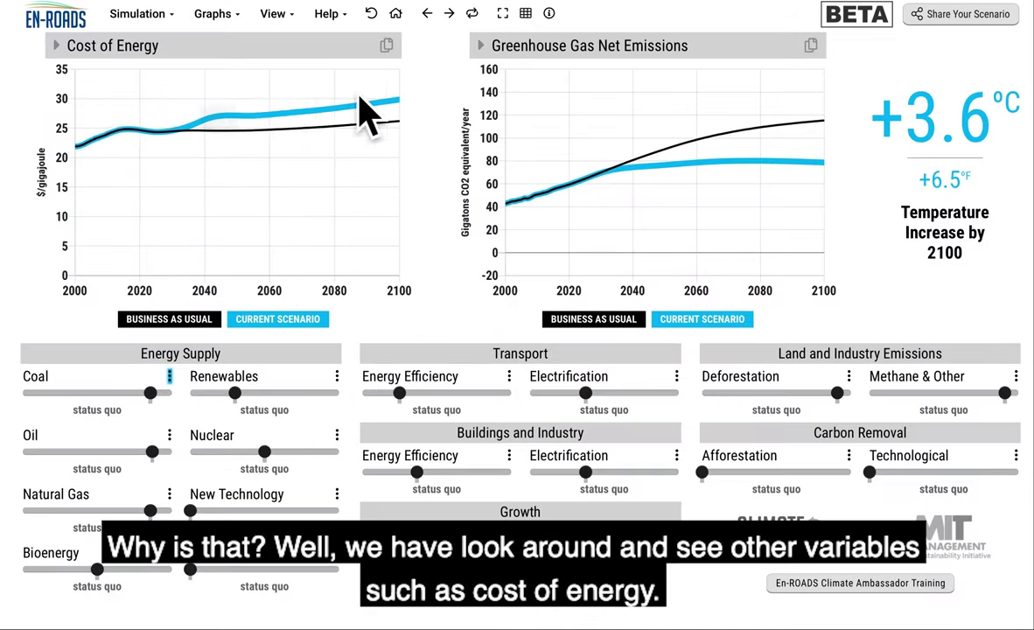
- Replay the coal policy change six times, then return to the twelve mini graphs grid
click(482, 39)
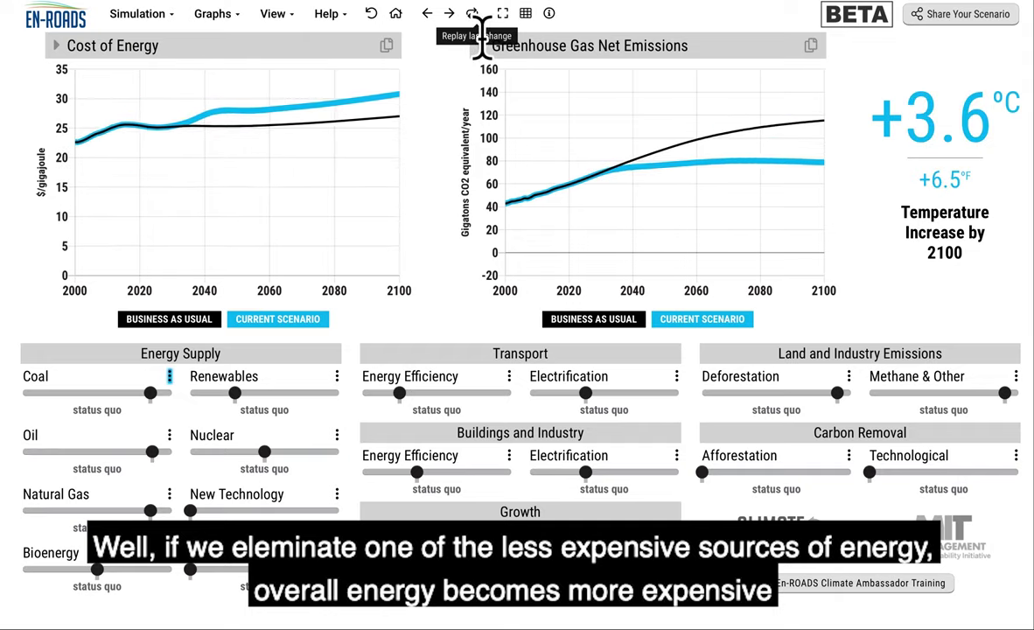
click(482, 39)
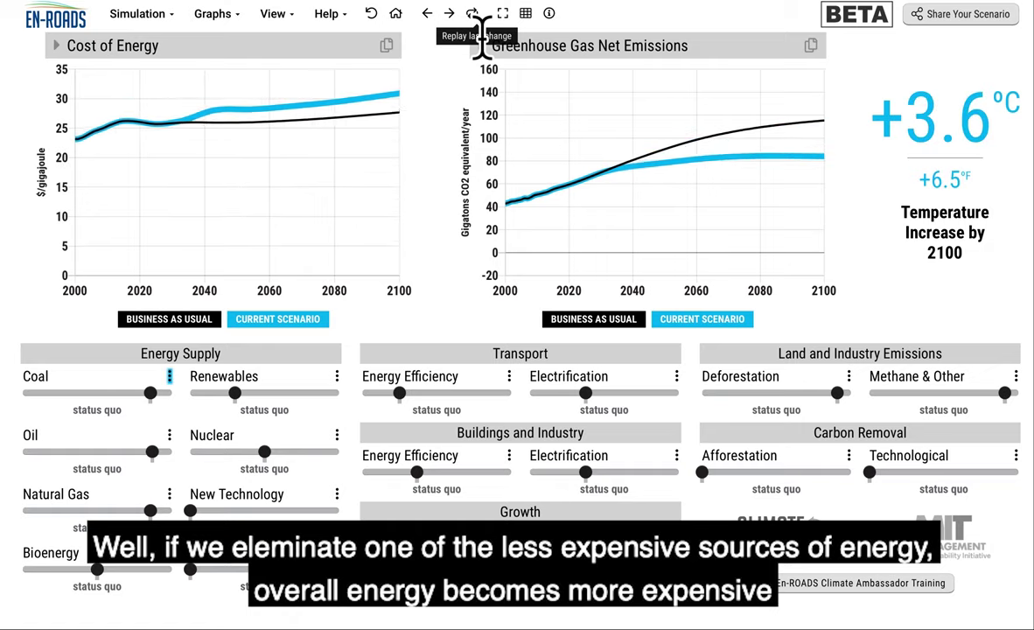
click(482, 39)
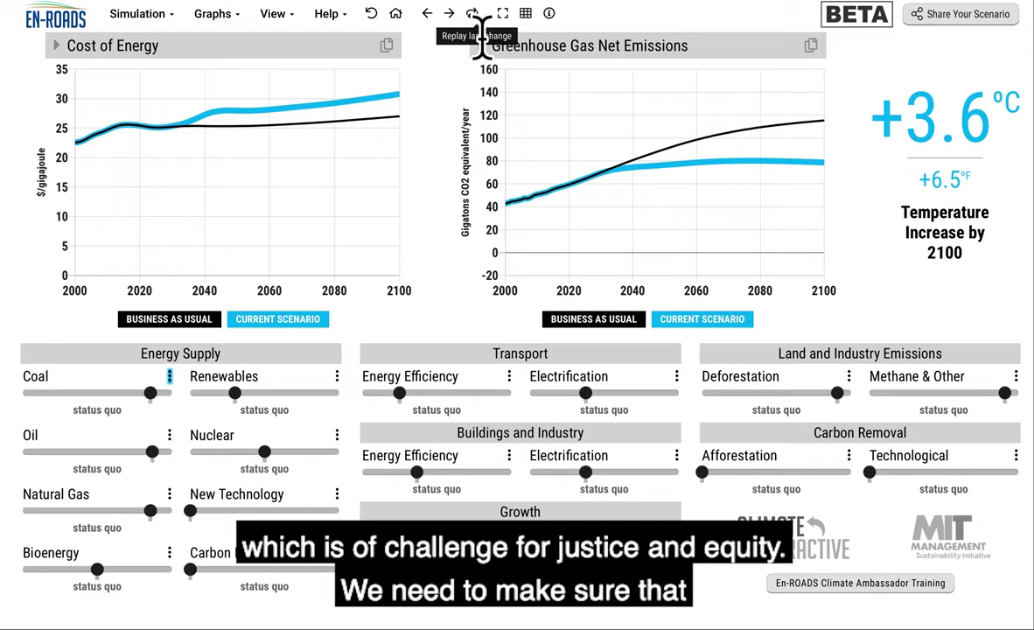
click(483, 40)
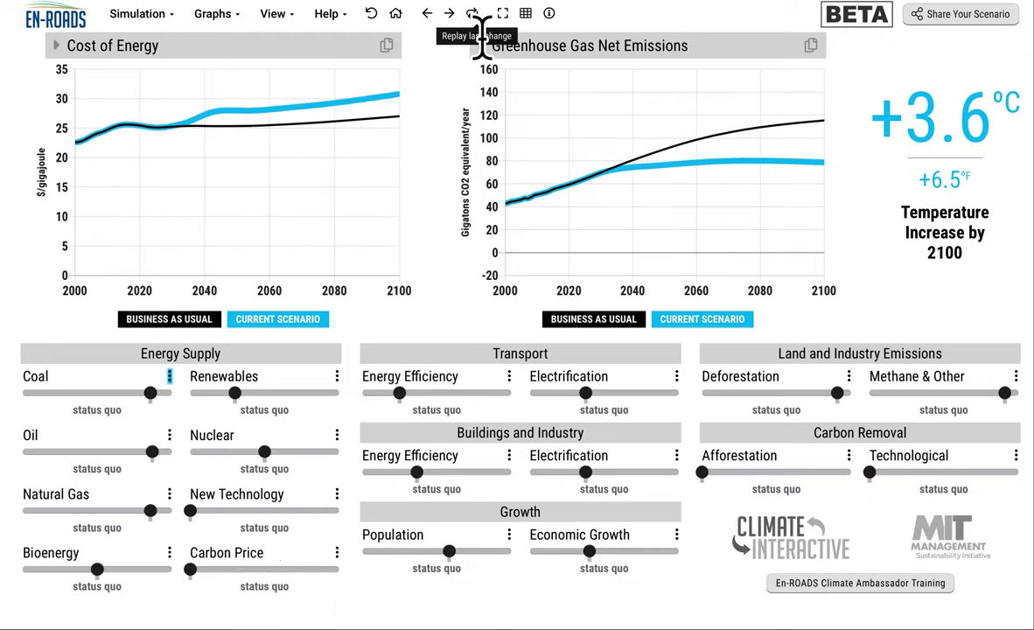
click(482, 40)
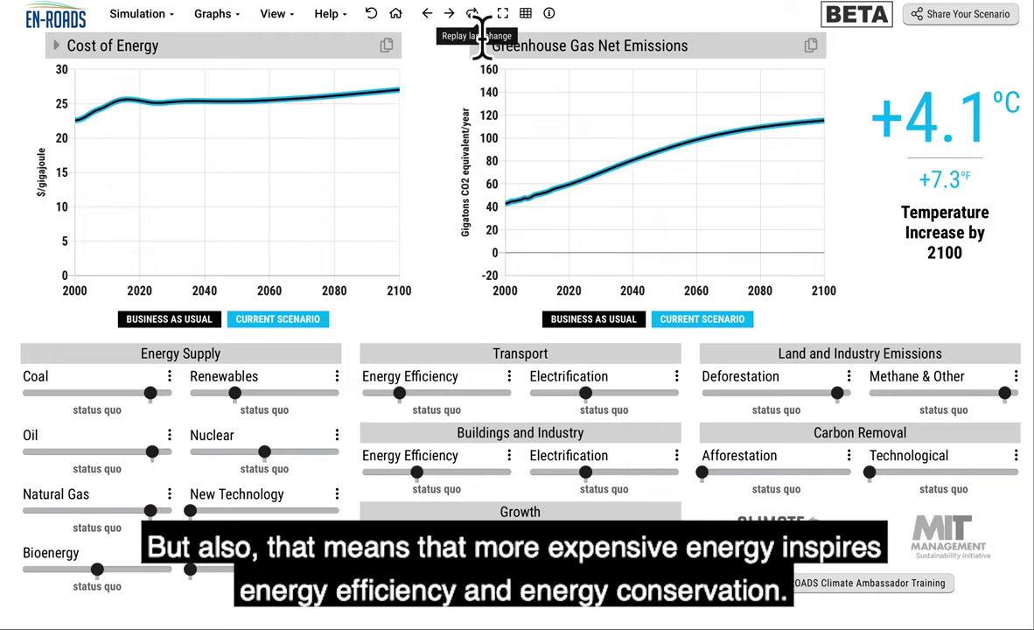
click(482, 40)
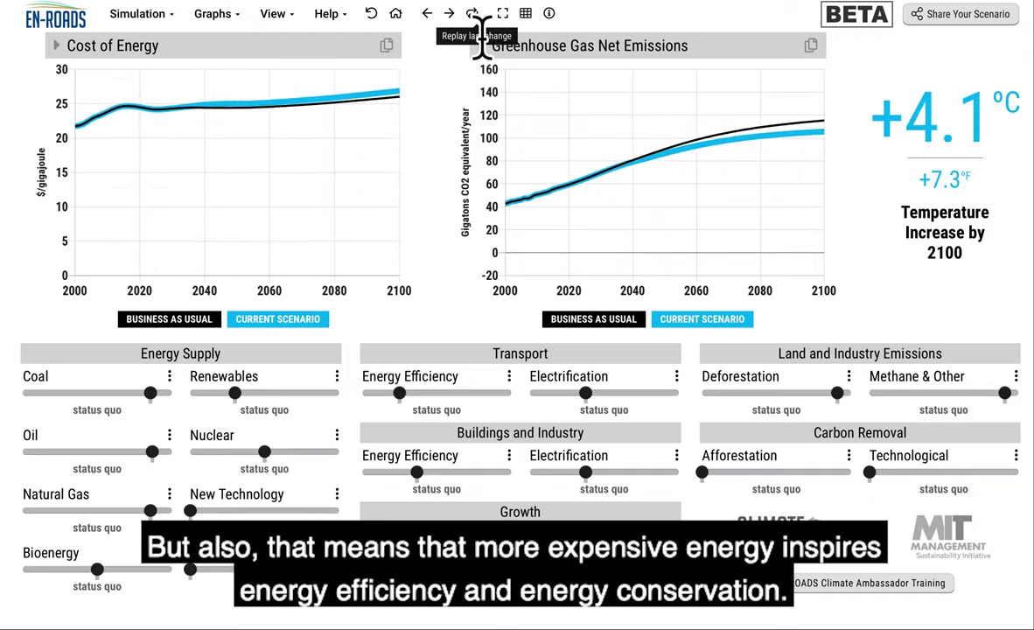
click(526, 14)
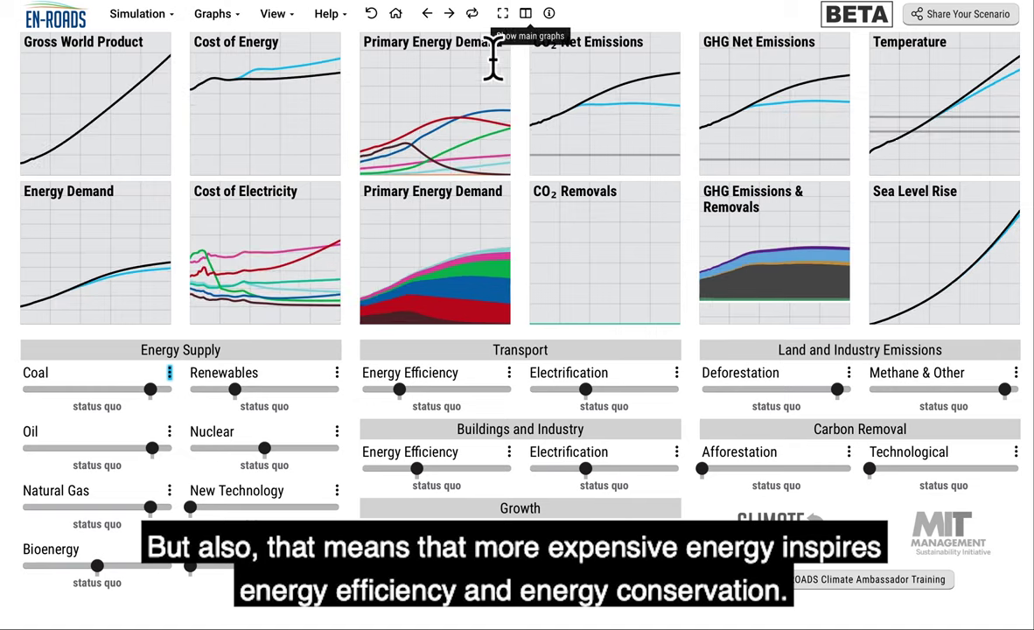
- Enlarge the Energy Demand graph, replay the coal change, then restore the primary energy and emissions graphs
click(142, 261)
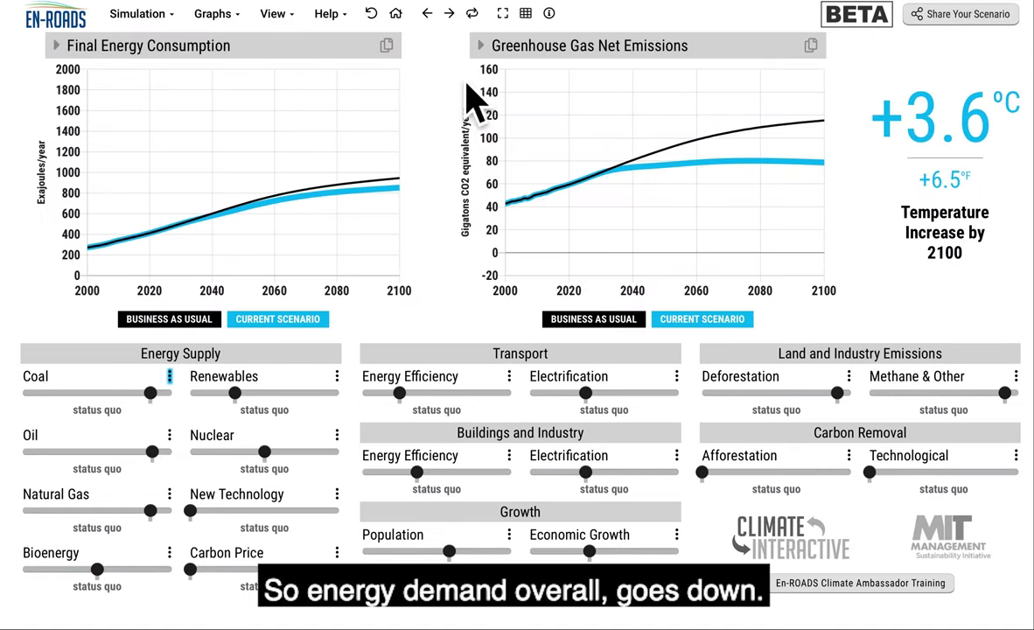
click(477, 17)
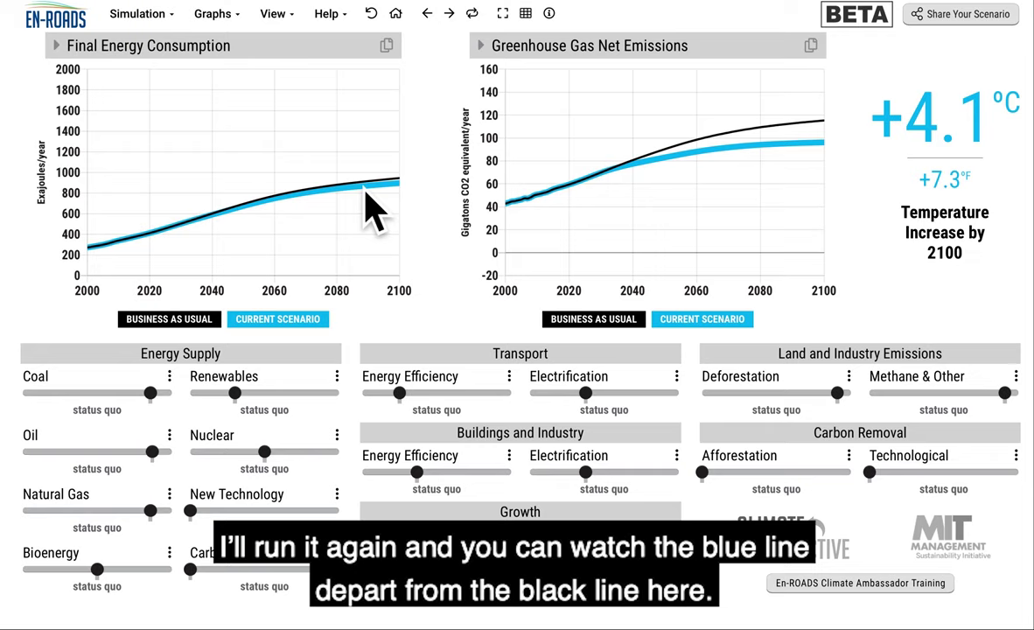
click(531, 20)
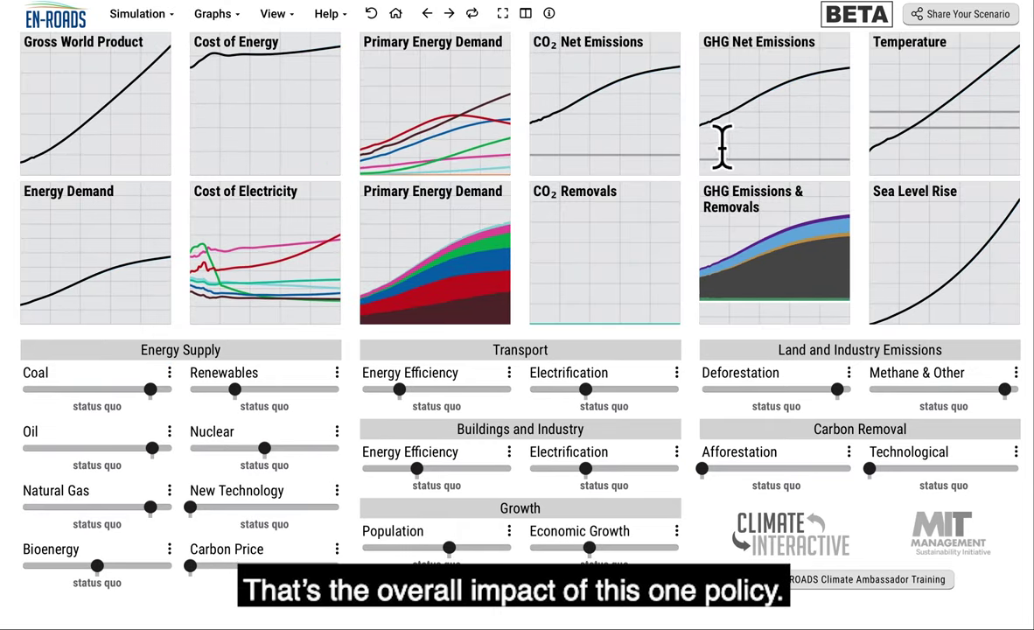
click(455, 267)
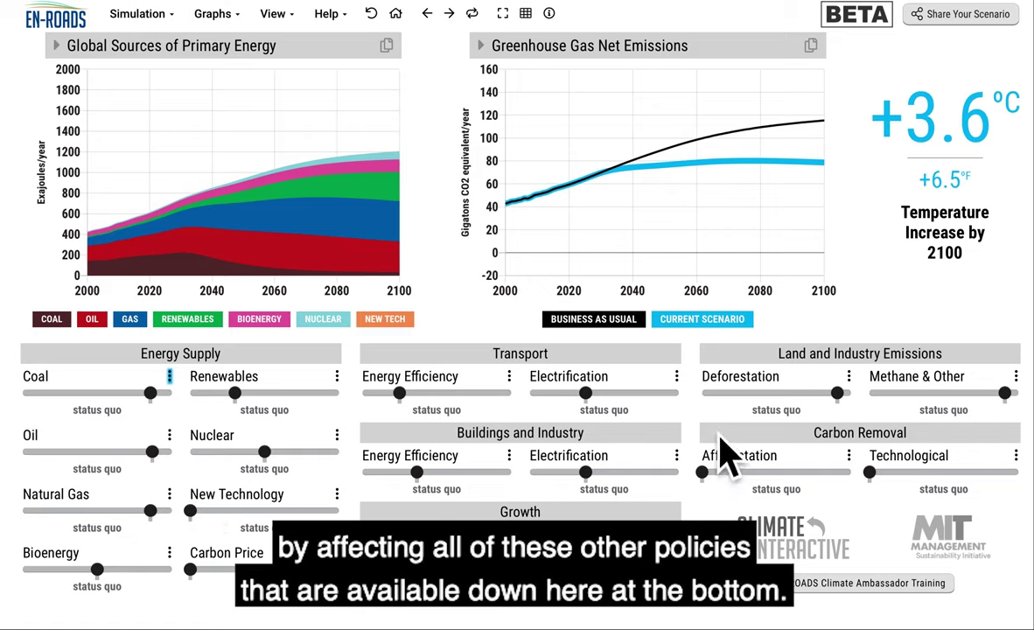
click(963, 17)
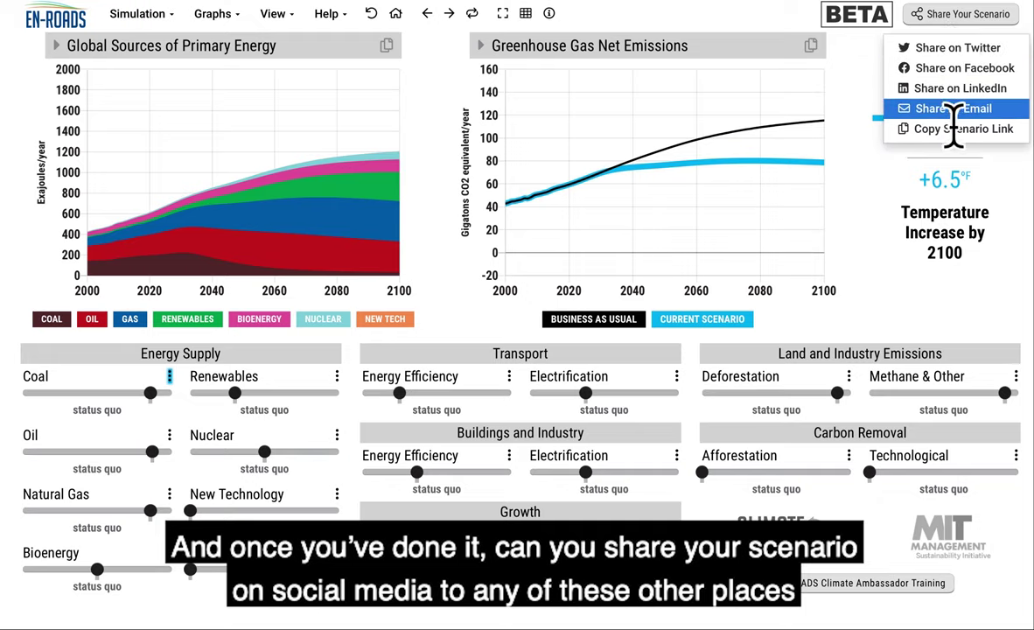
click(844, 219)
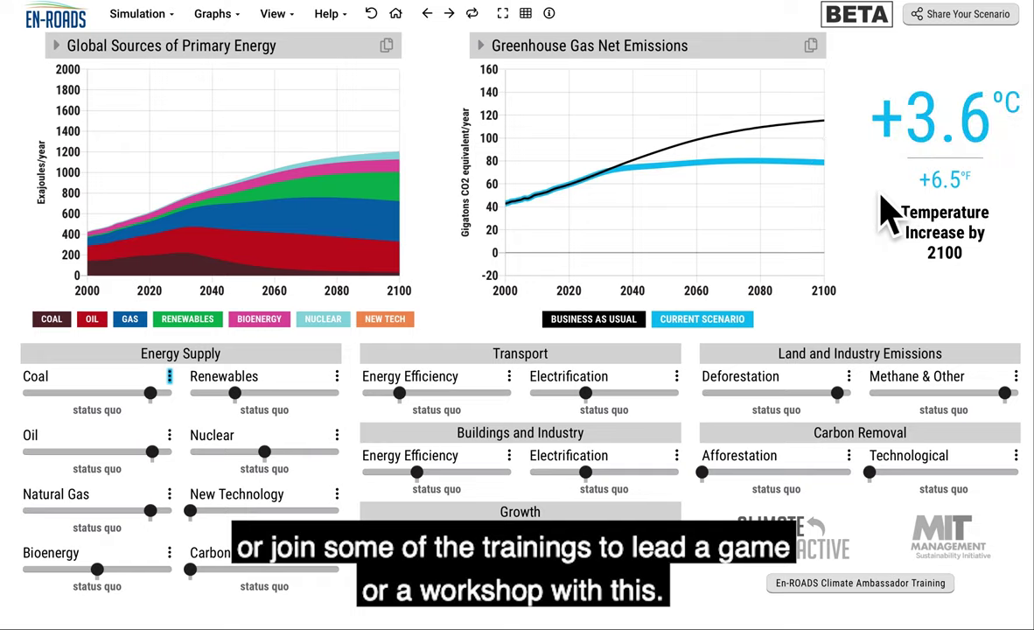